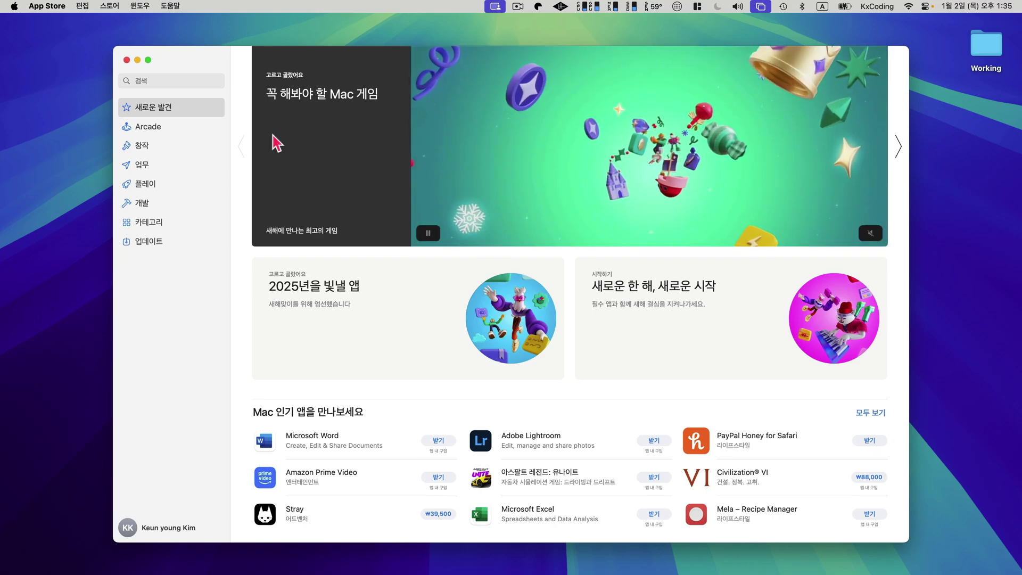
# Search the App Store for xcode, view the results and close the store window.
pyautogui.click(193, 80)
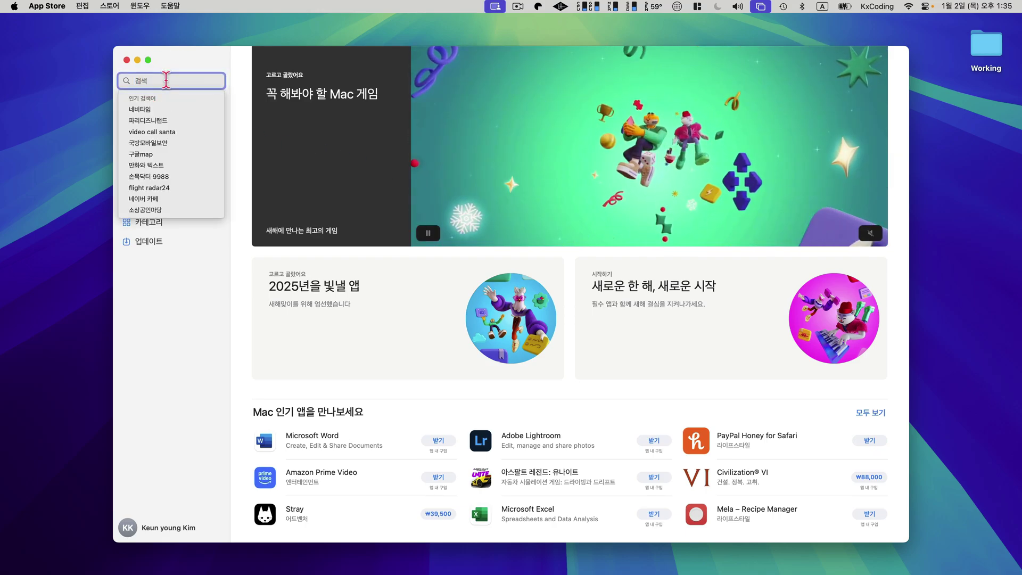
pyautogui.write('xcode')
pyautogui.press('Down')
pyautogui.press('Return')
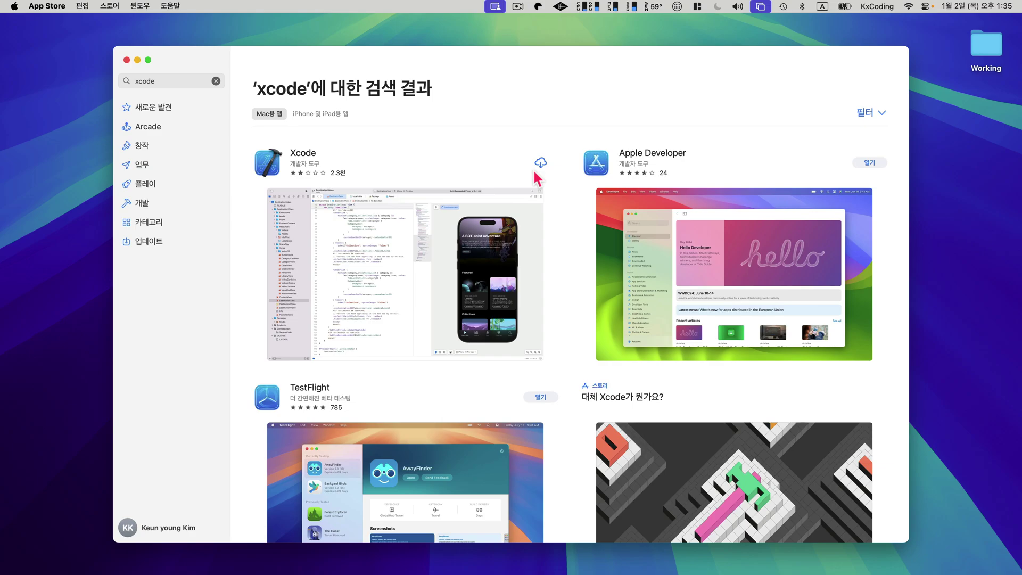
pyautogui.click(127, 60)
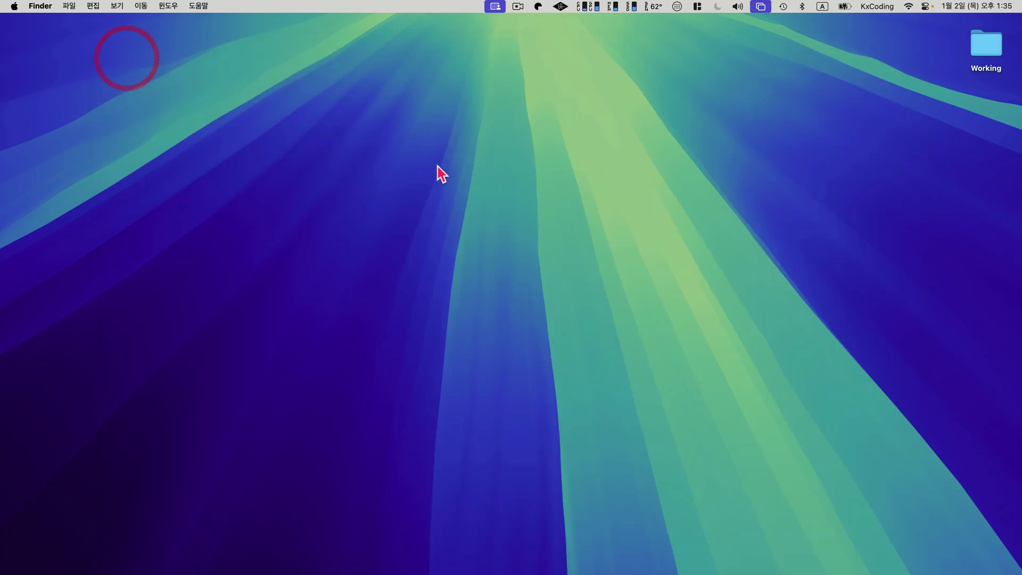
# Switch to the Safari browser by searching for it with Spotlight.
pyautogui.press('super+space')
pyautogui.write('sa')
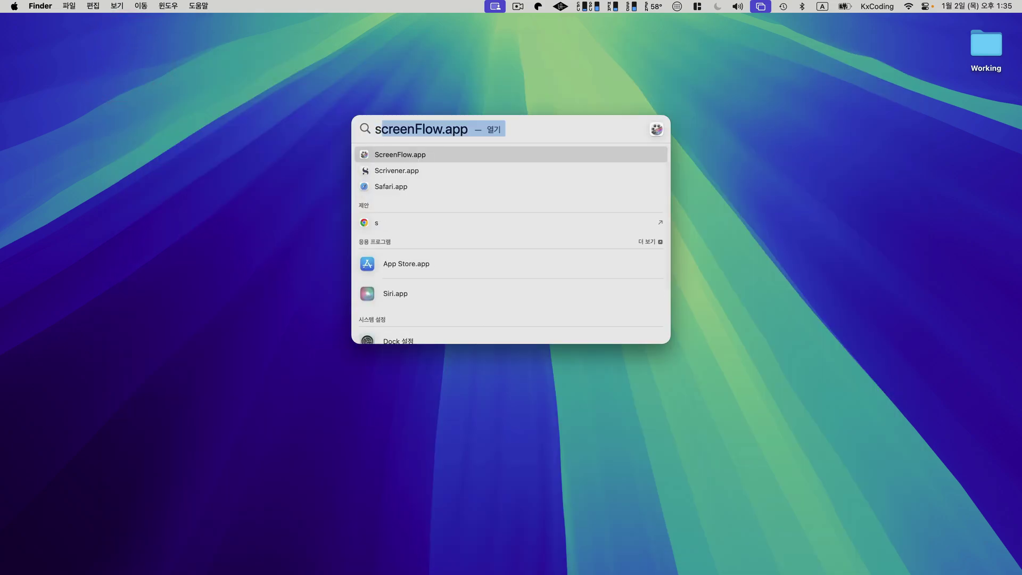
pyautogui.press('Return')
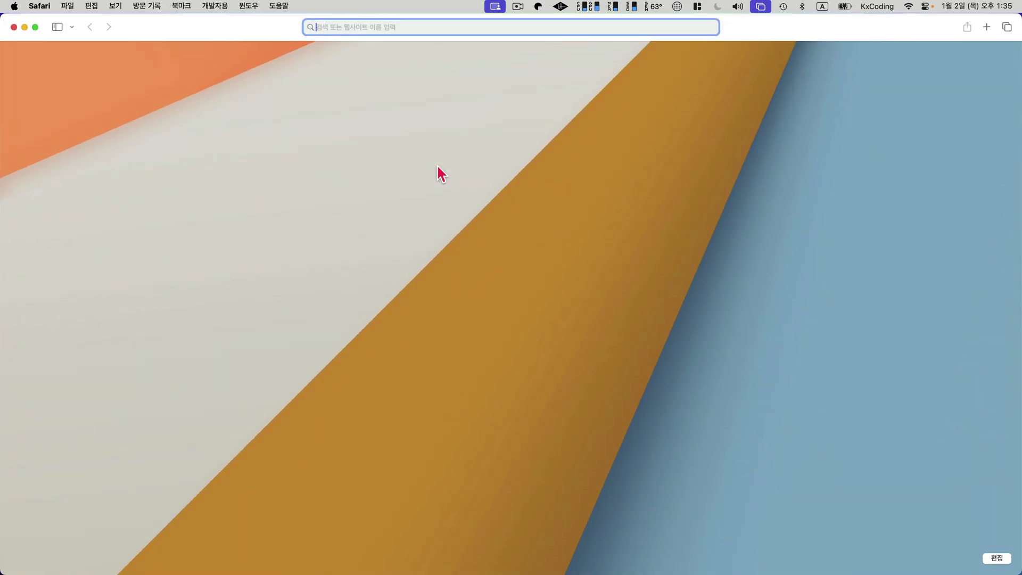
# Load the Apple Developer site at developer.apple.com, trimming the extra path from the suggested address.
pyautogui.write('dev')
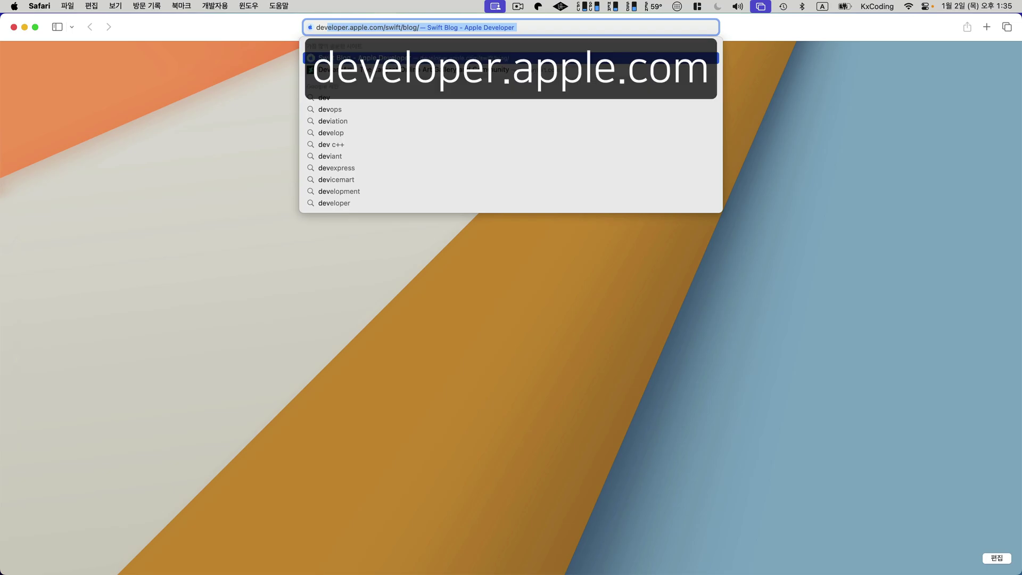
pyautogui.press('Right')
pyautogui.press('BackSpace')
pyautogui.press('BackSpace')
pyautogui.press('BackSpace')
pyautogui.press('BackSpace')
pyautogui.press('BackSpace')
pyautogui.press('BackSpace')
pyautogui.press('BackSpace')
pyautogui.press('BackSpace')
pyautogui.press('BackSpace')
pyautogui.press('BackSpace')
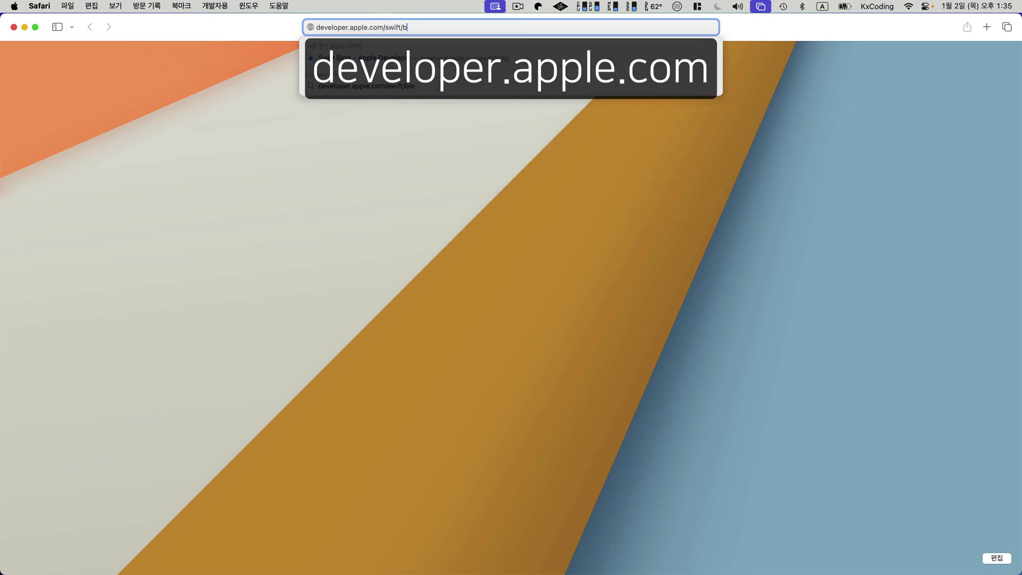
pyautogui.press('BackSpace')
pyautogui.press('BackSpace')
pyautogui.press('Return')
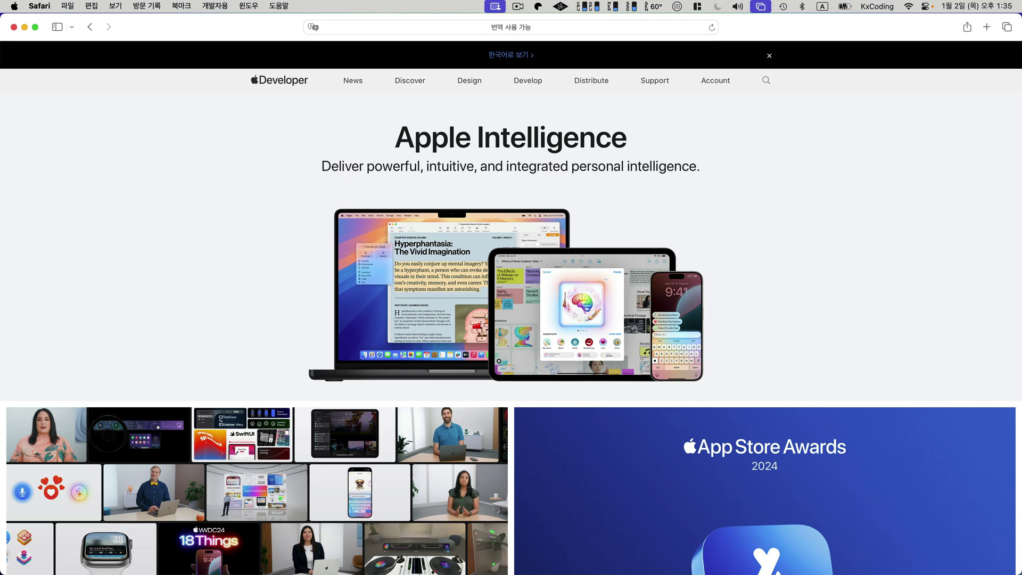
# Open the Apple Developer account page and sign in with the suggested saved account.
pyautogui.click(716, 81)
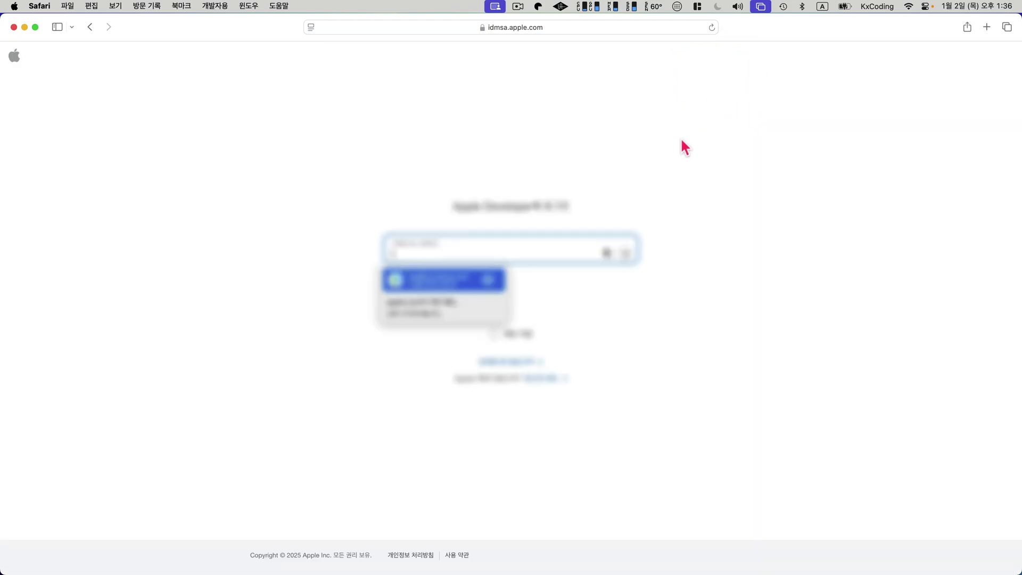
pyautogui.click(481, 285)
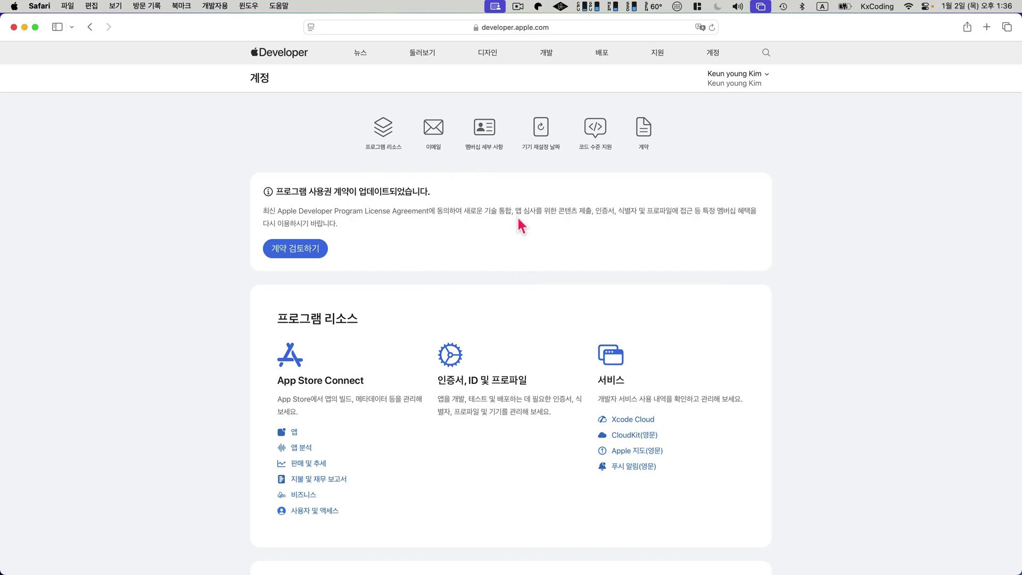
# Open the latest tools and beta SDK downloads from the account page and show the Applications category.
pyautogui.scroll(-20, 513, 265)
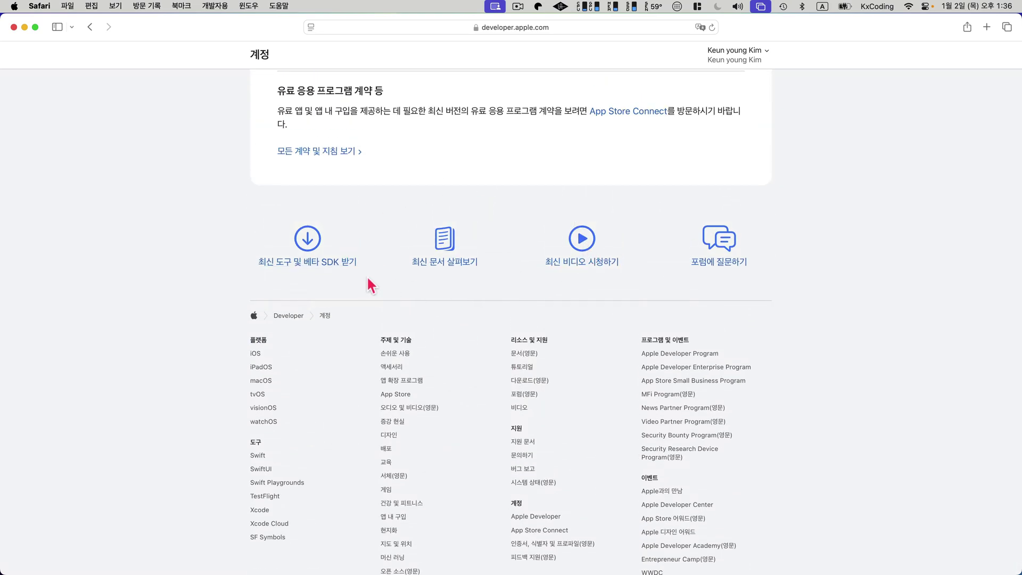
pyautogui.click(316, 266)
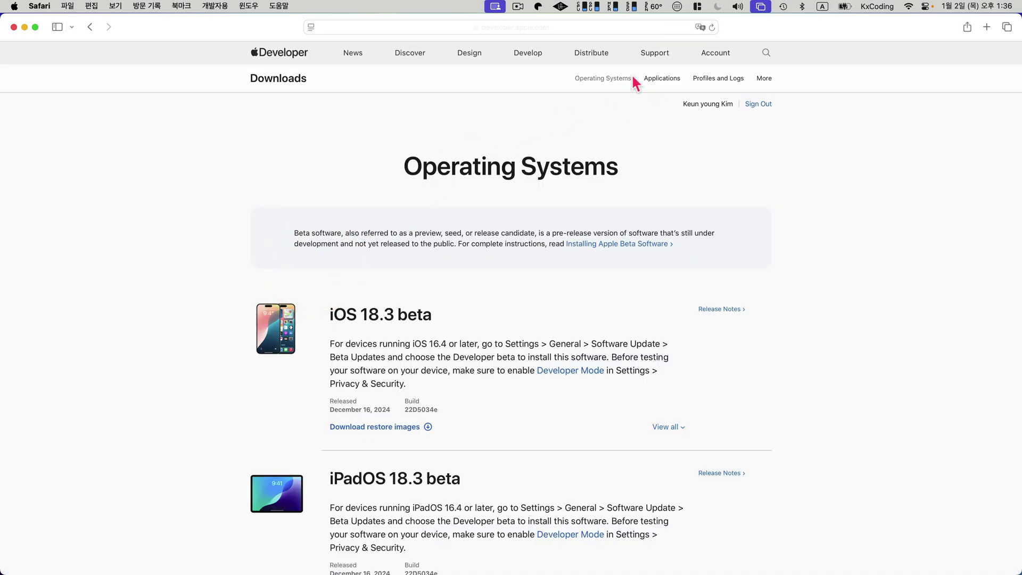
pyautogui.click(663, 78)
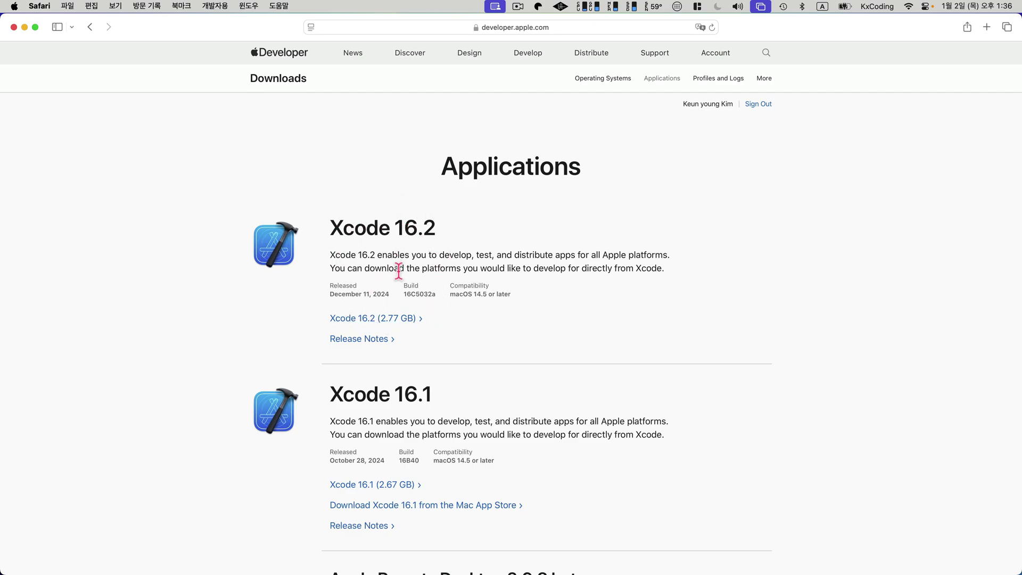
# Show the More Downloads category and filter it by the keyword xcode.
pyautogui.click(764, 78)
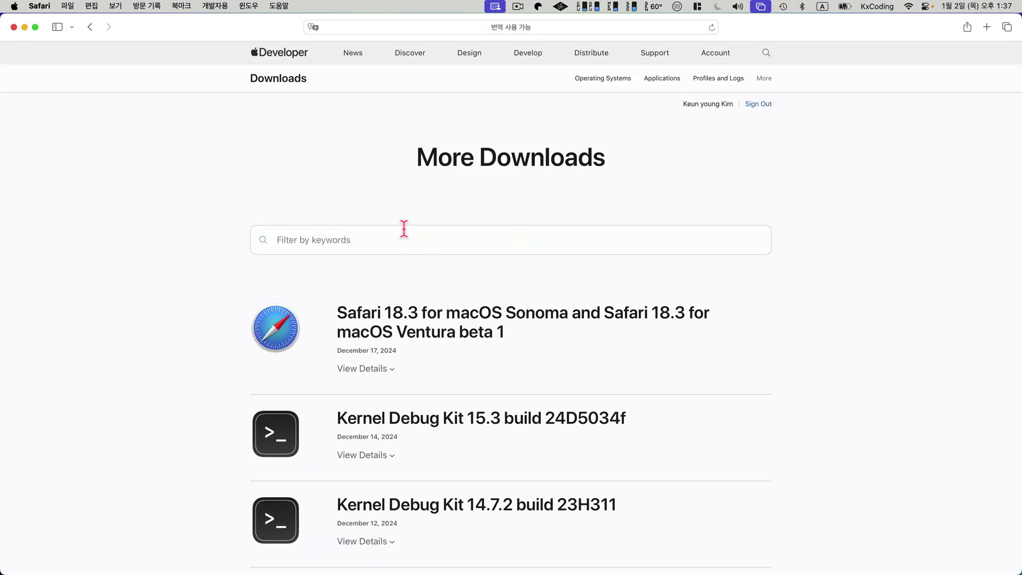
pyautogui.click(447, 238)
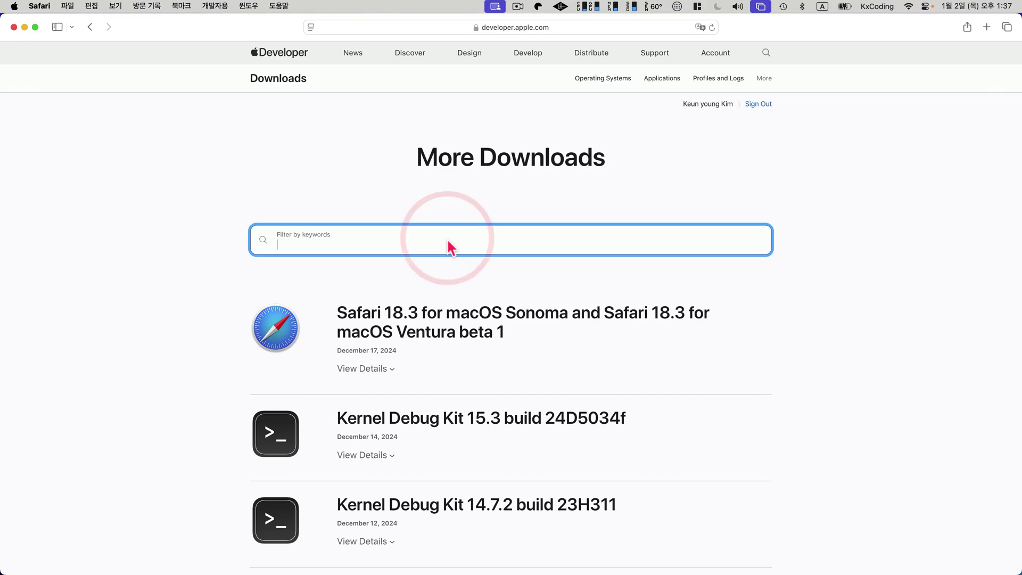
pyautogui.write('xcode')
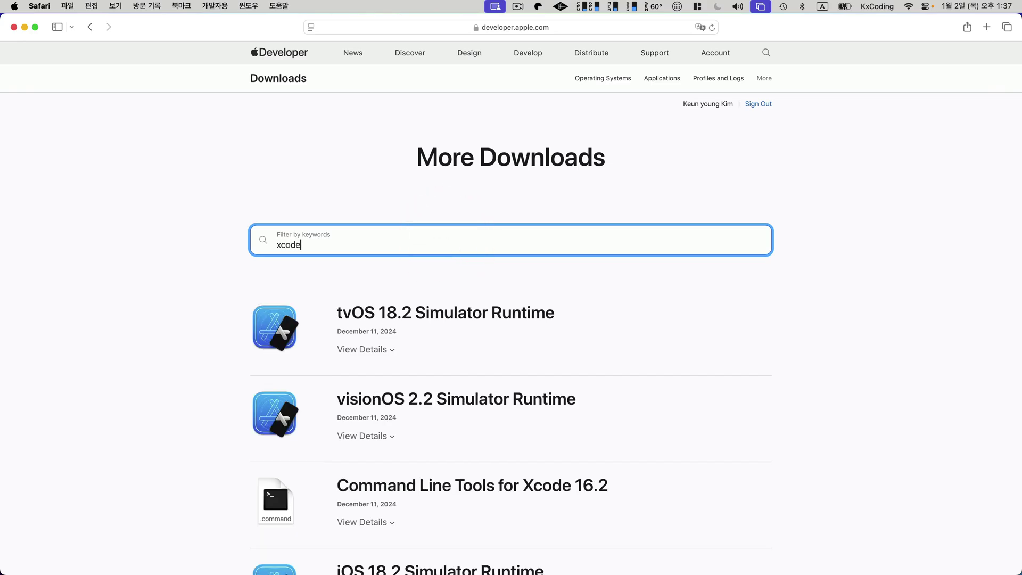
# Examine the filtered list for current and older Xcode releases and betas, and return to the Applications downloads.
pyautogui.scroll(-1, 533, 362)
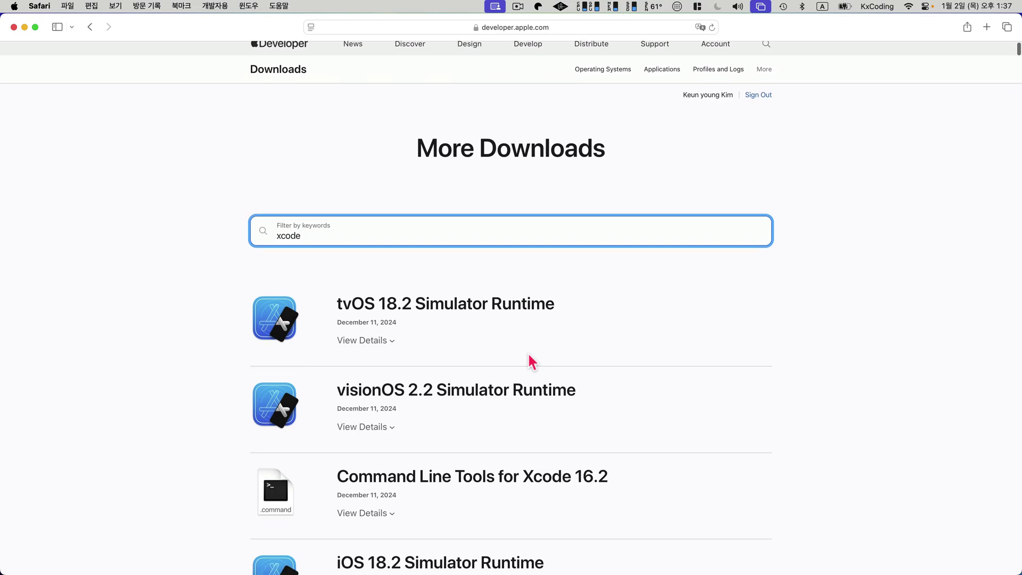
pyautogui.scroll(-7, 531, 361)
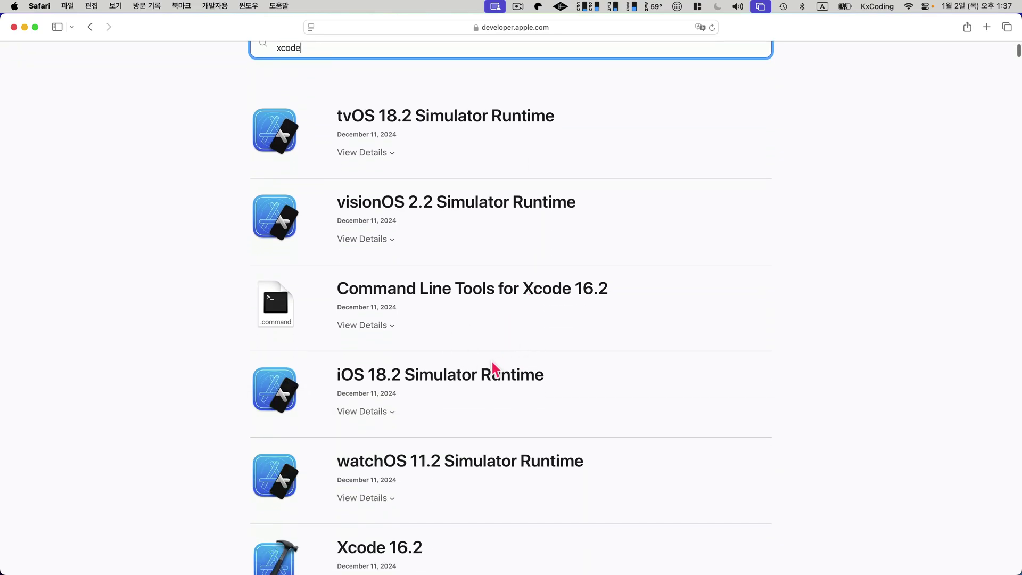
pyautogui.scroll(-6, 492, 366)
pyautogui.scroll(-7, 429, 393)
pyautogui.scroll(-15, 430, 393)
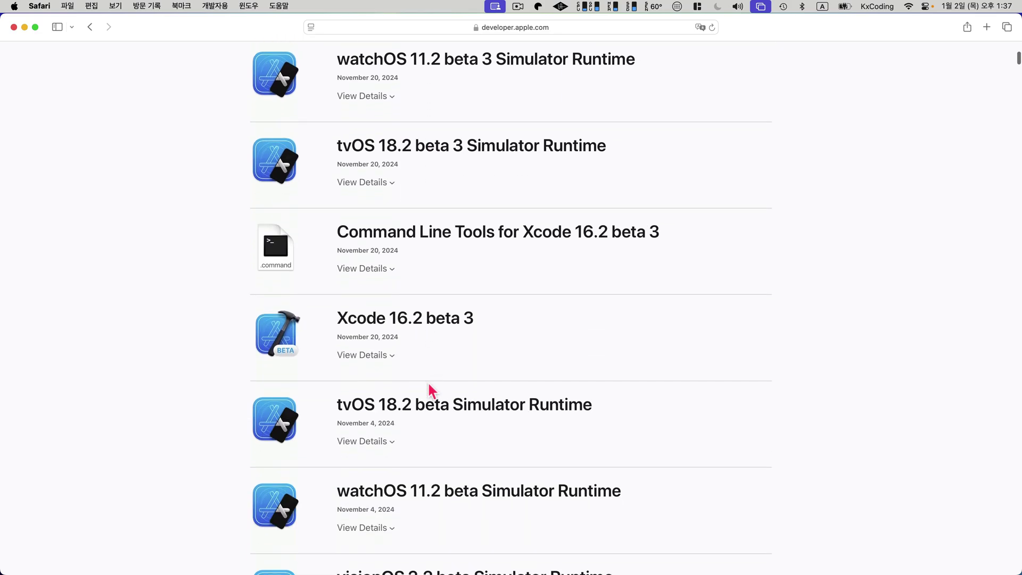
pyautogui.scroll(-7, 453, 347)
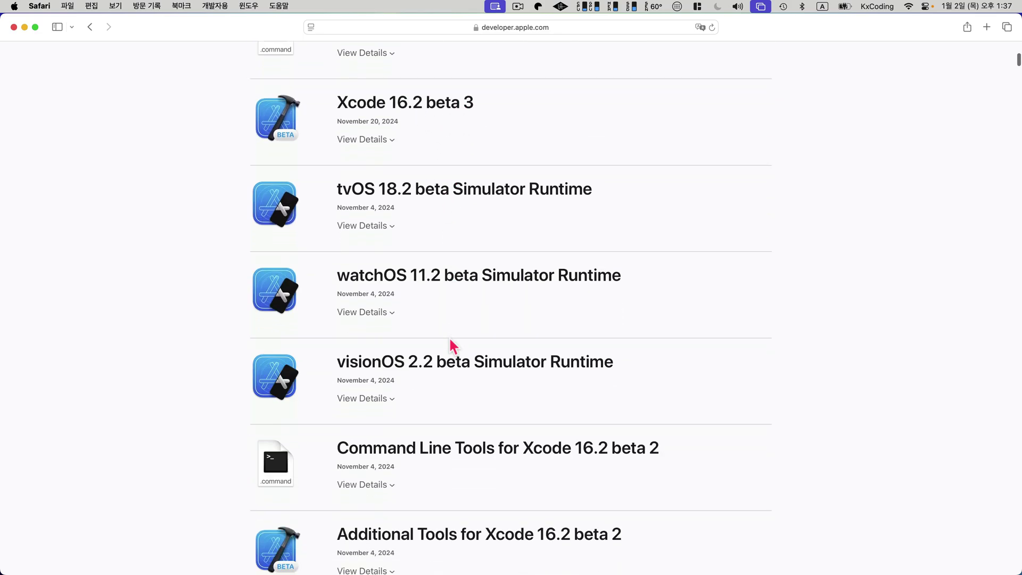
pyautogui.scroll(-3, 453, 346)
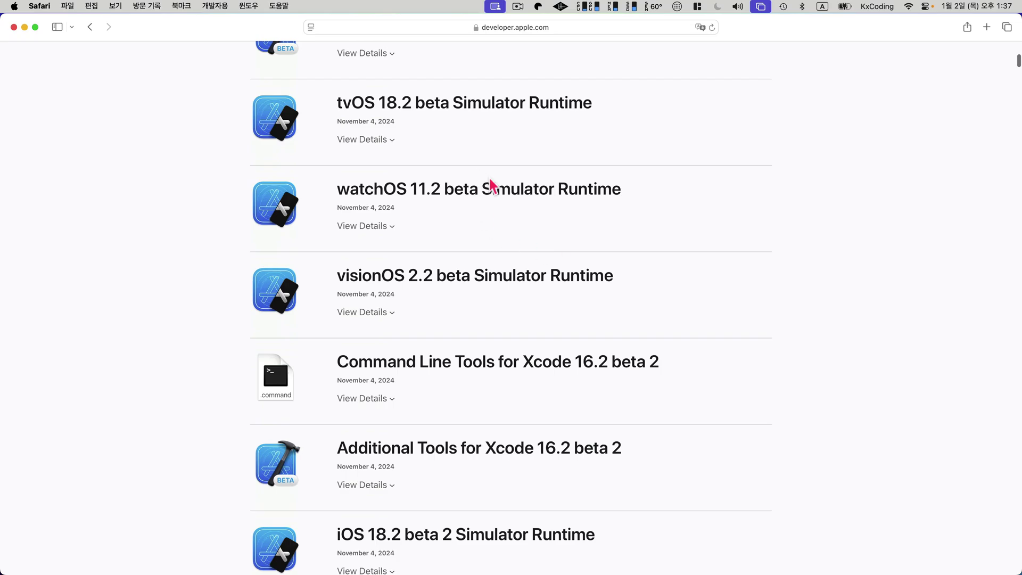
pyautogui.scroll(-15, 470, 383)
pyautogui.scroll(-20, 472, 382)
pyautogui.scroll(-10, 471, 379)
pyautogui.scroll(6, 429, 358)
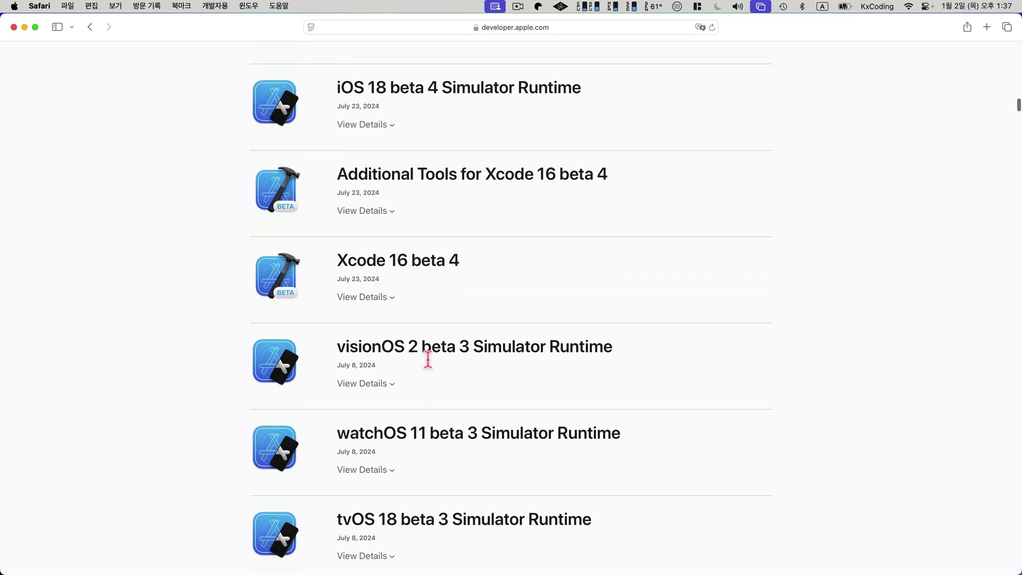
pyautogui.scroll(-5, 429, 367)
pyautogui.scroll(1, 423, 330)
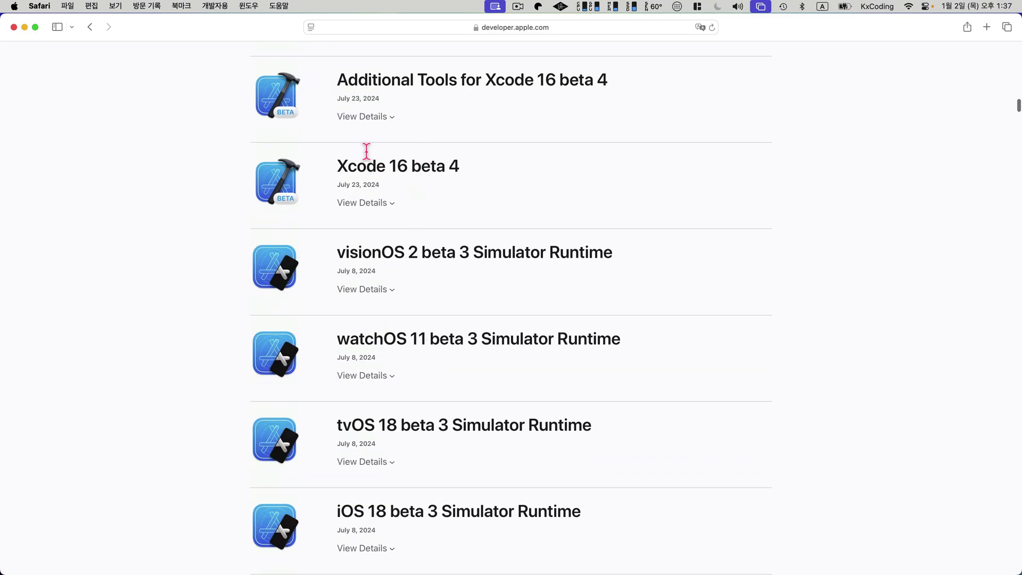
pyautogui.scroll(-20, 411, 388)
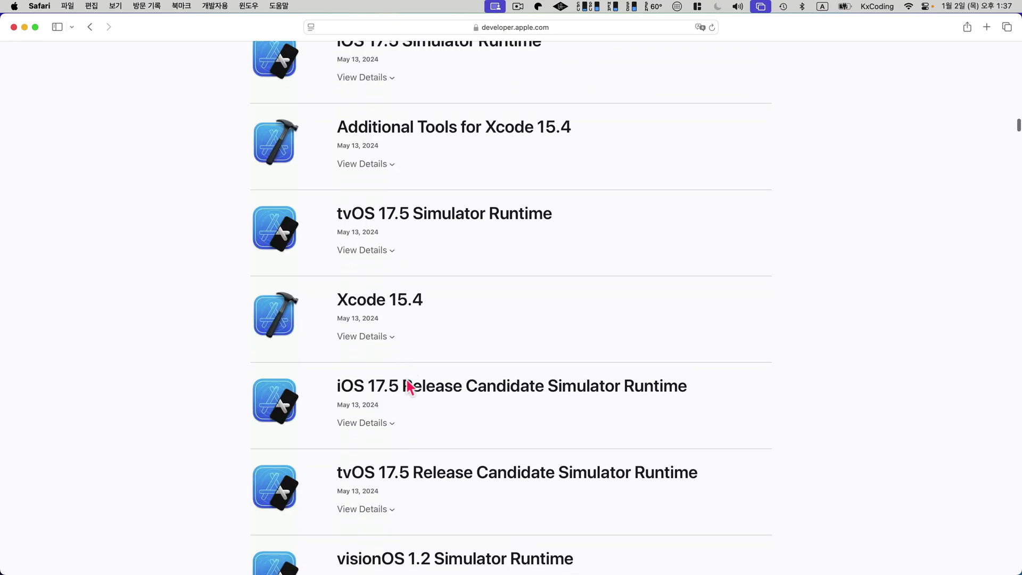
pyautogui.scroll(-2, 408, 385)
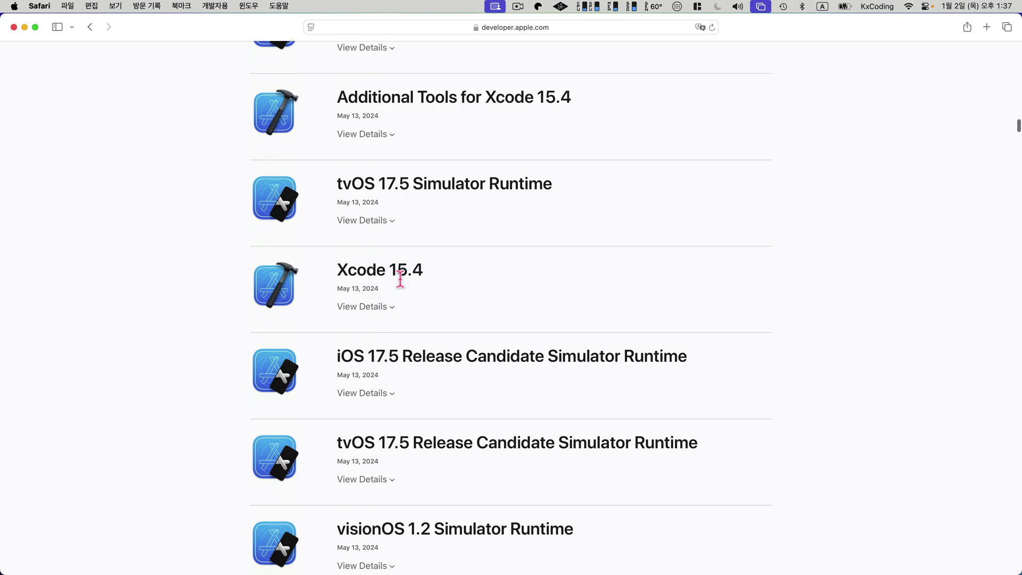
pyautogui.scroll(-20, 458, 328)
pyautogui.scroll(-20, 459, 330)
pyautogui.scroll(5, 458, 330)
pyautogui.scroll(3, 458, 329)
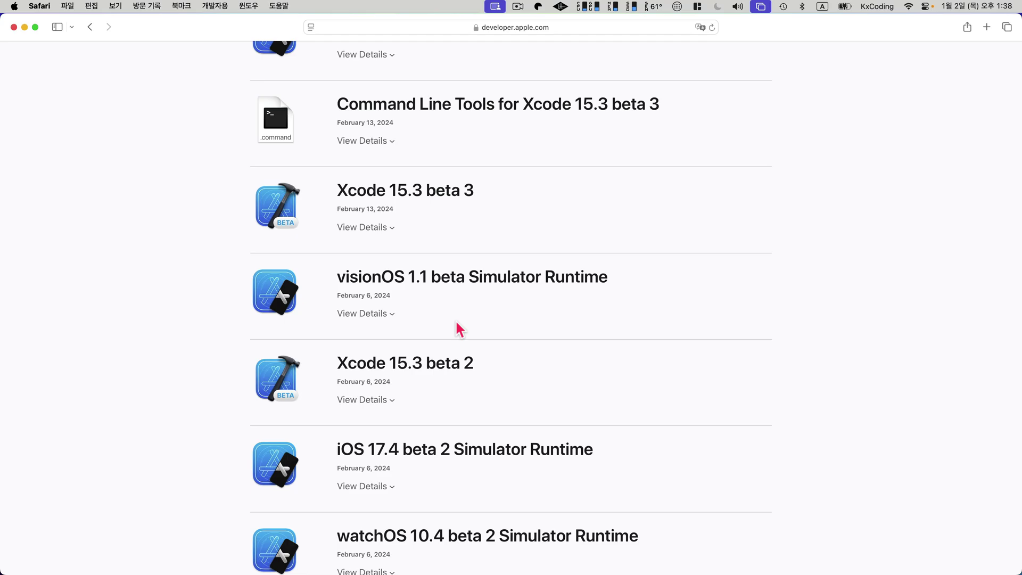
pyautogui.scroll(20, 497, 334)
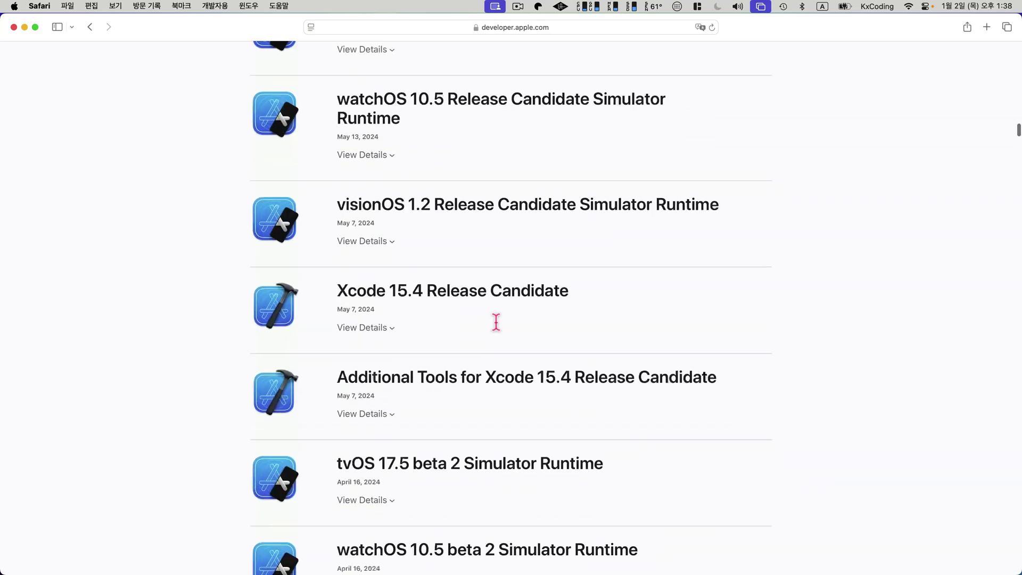
pyautogui.scroll(20, 495, 321)
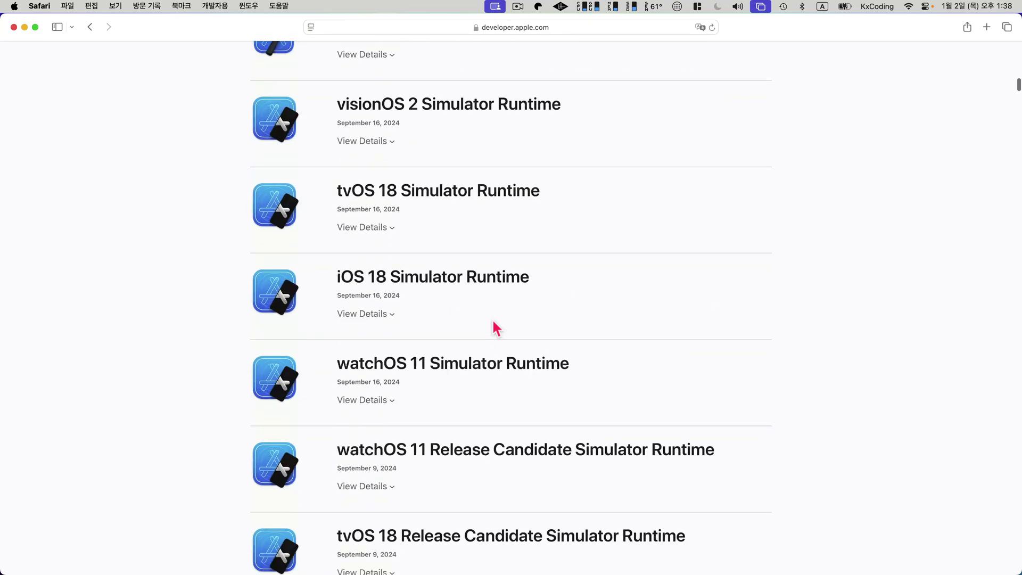
pyautogui.scroll(15, 493, 318)
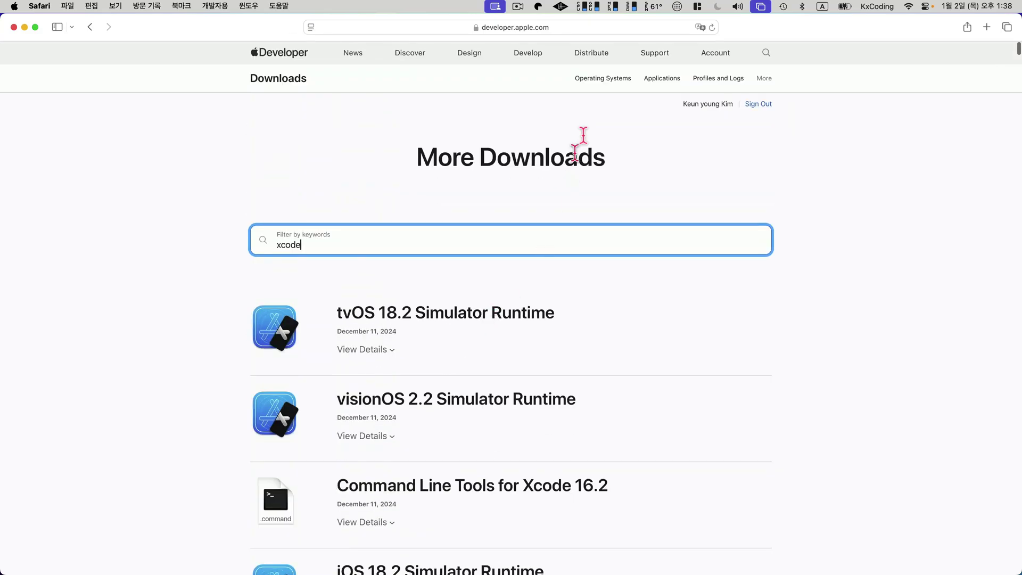
pyautogui.click(670, 80)
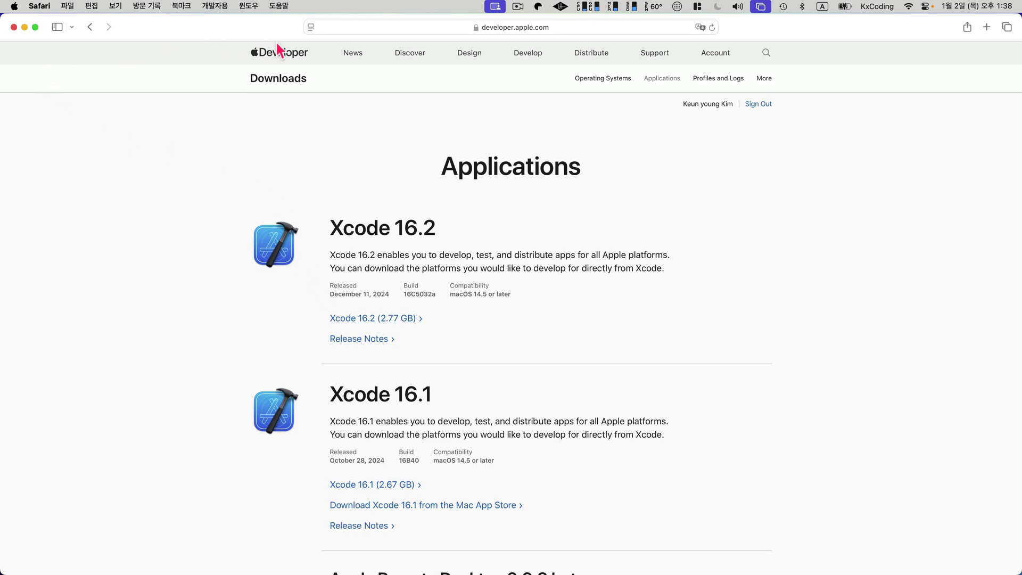
# Search the web for xcodes and open the official xcodes.app site from the results.
pyautogui.click(559, 30)
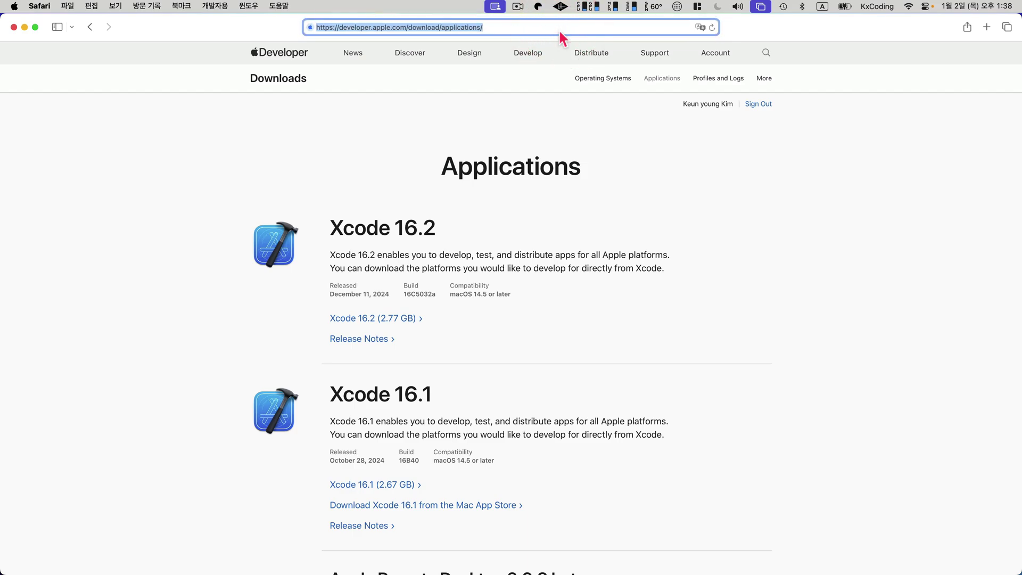
pyautogui.write('xcode')
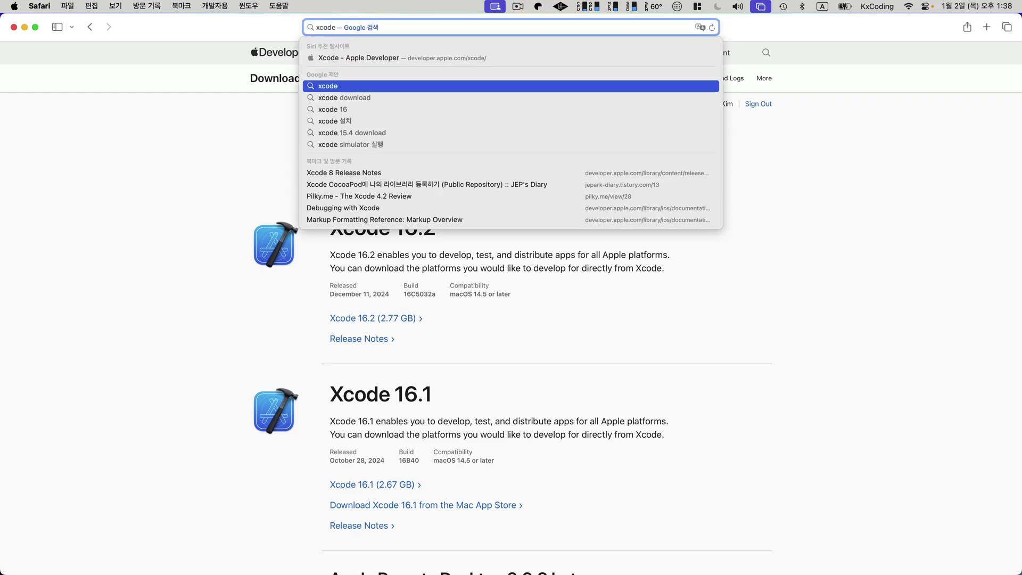
pyautogui.write('s')
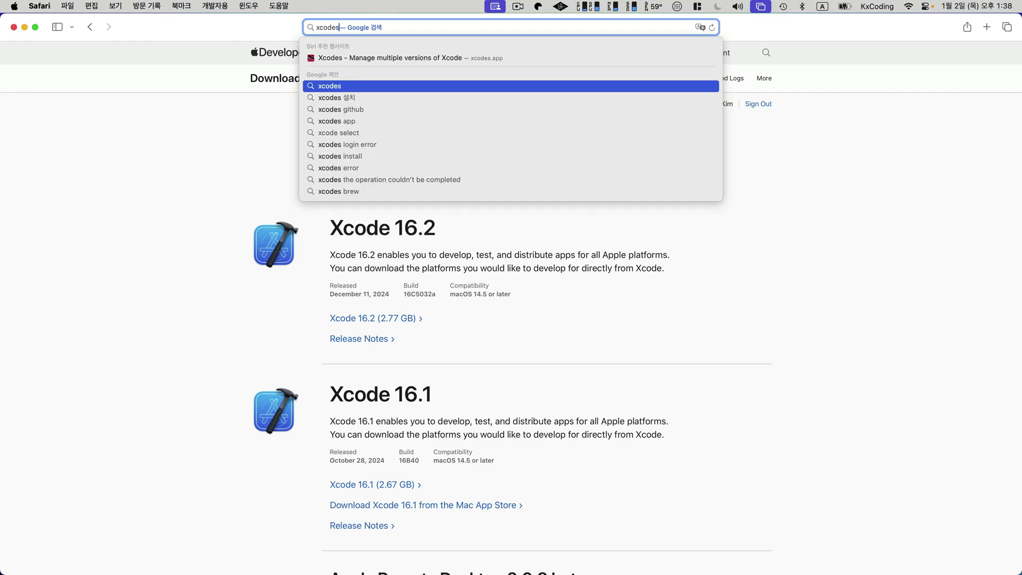
pyautogui.press('Return')
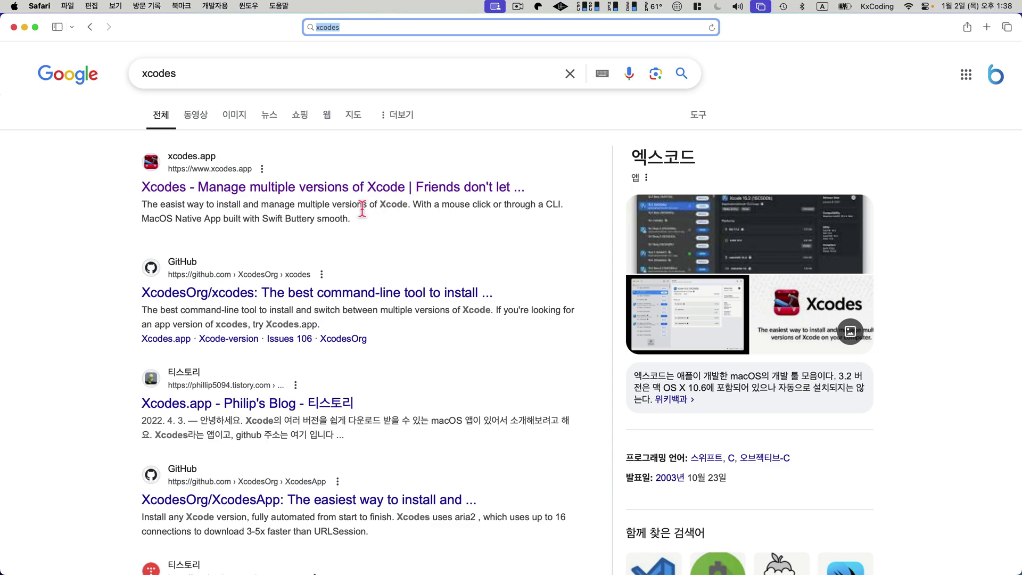
pyautogui.click(339, 188)
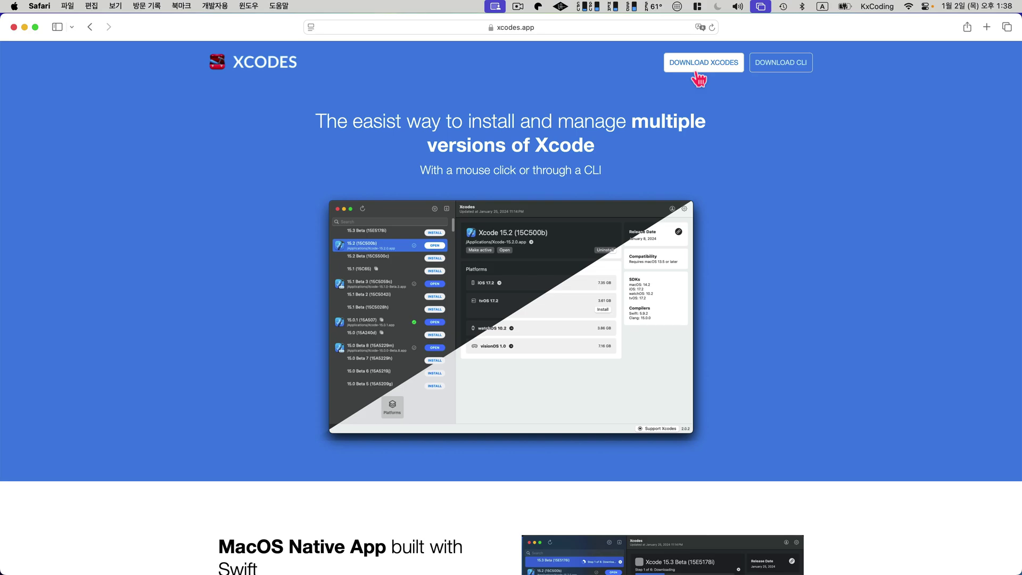
# Launch the installed Xcodes app, open its Apple ID sign-in form, and dismiss it without signing in.
pyautogui.press('super+space')
pyautogui.write('xcode')
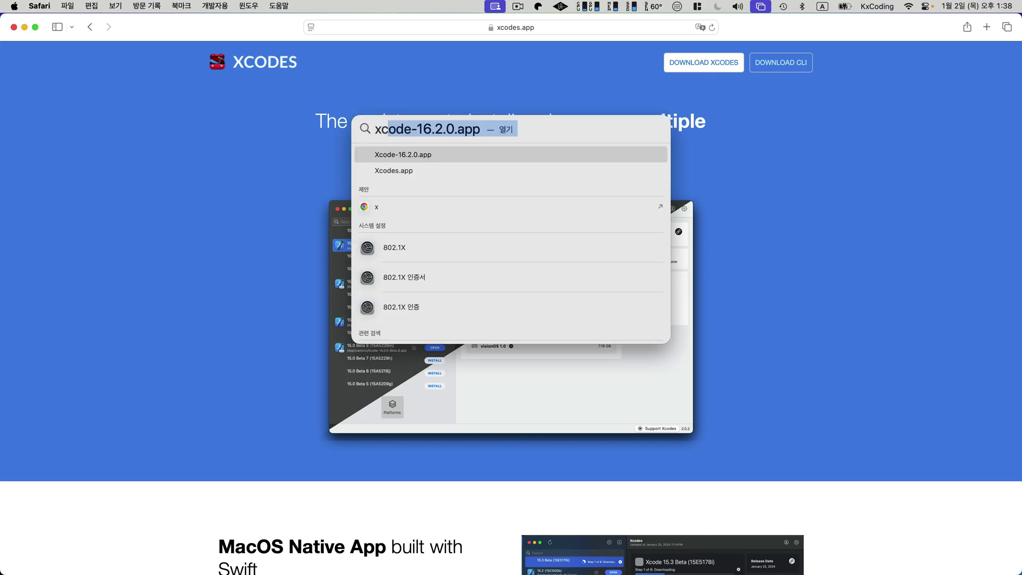
pyautogui.press('Down')
pyautogui.press('Return')
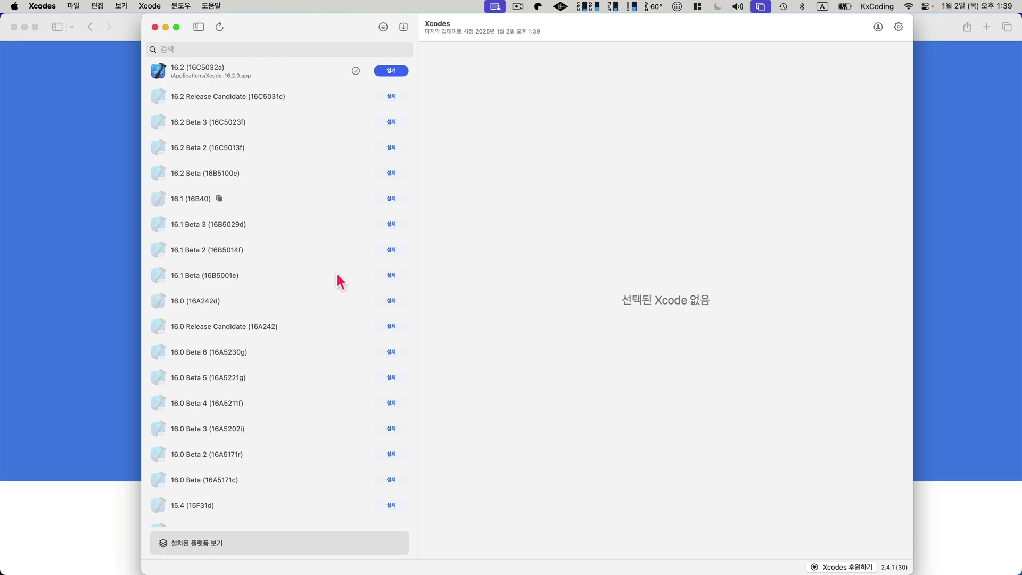
pyautogui.click(881, 27)
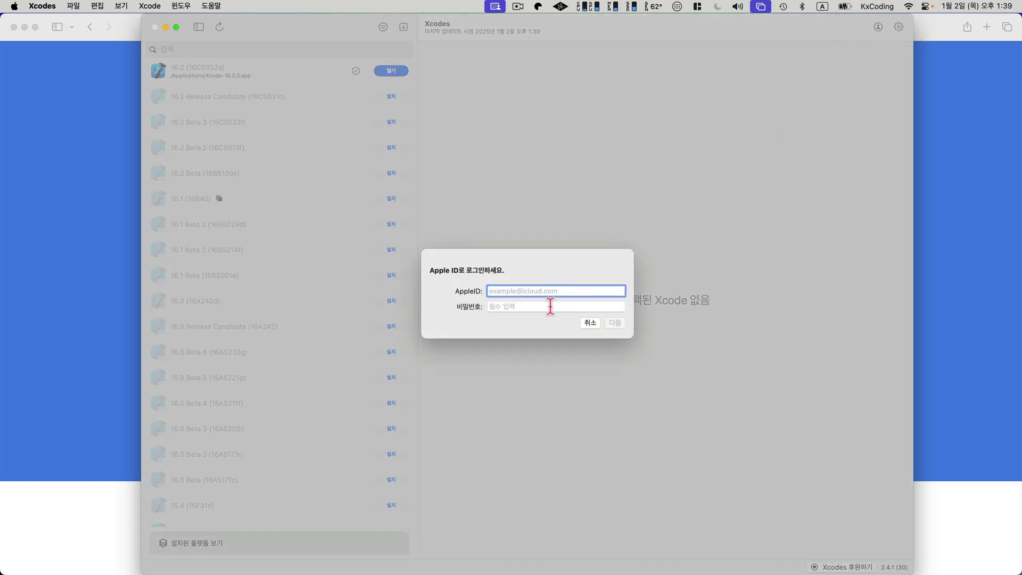
pyautogui.click(589, 324)
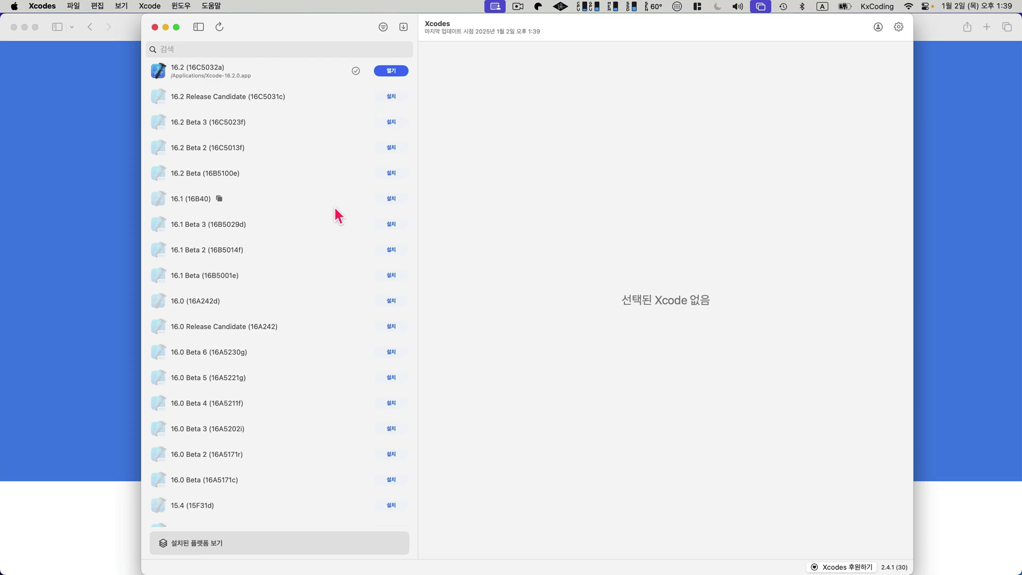
# Browse the Xcode version list down to the oldest releases and back, and show the details of the installed 16.2 version.
pyautogui.scroll(-15, 336, 208)
pyautogui.scroll(-20, 335, 208)
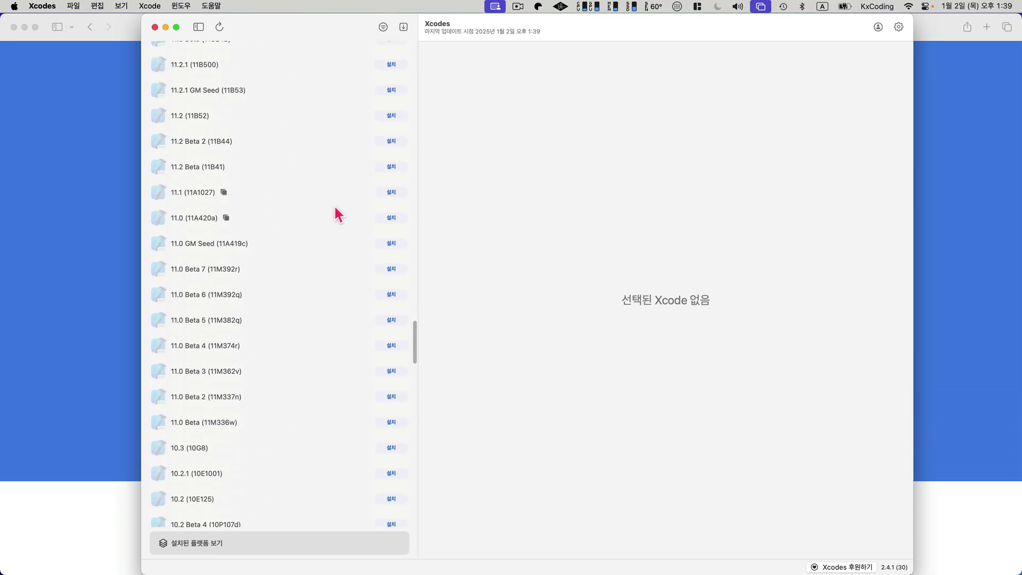
pyautogui.scroll(-20, 336, 212)
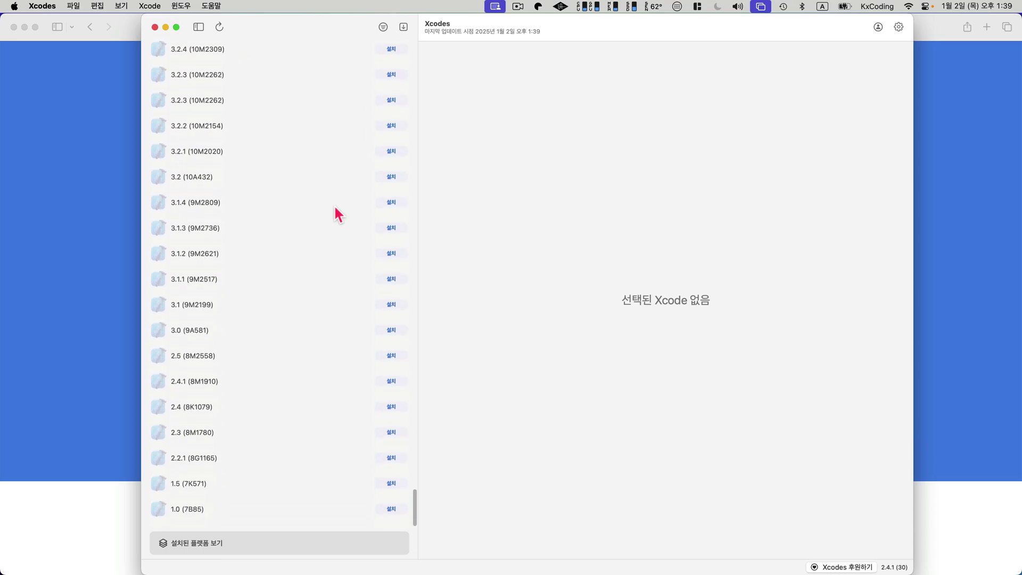
pyautogui.scroll(10, 336, 211)
pyautogui.scroll(20, 335, 209)
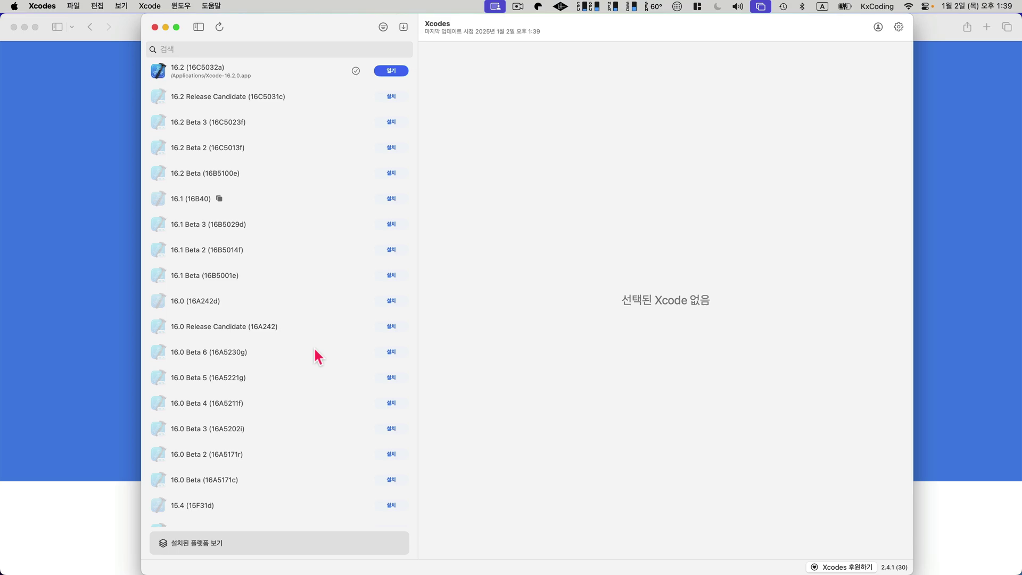
pyautogui.click(334, 81)
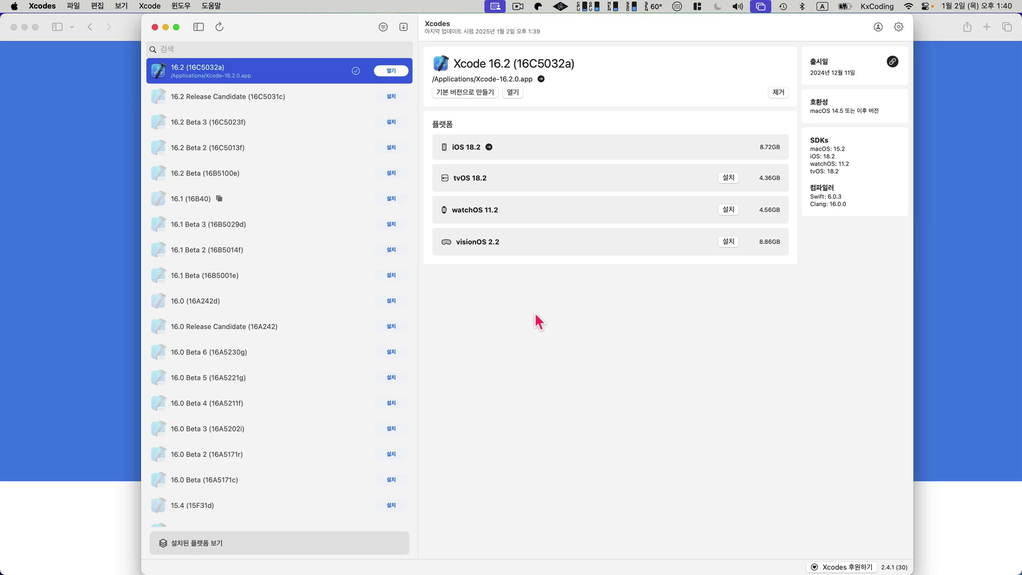
# Switch to Safari and go back past the xcodes search results to the Apple Developer Applications downloads.
pyautogui.click(88, 240)
pyautogui.click(90, 27)
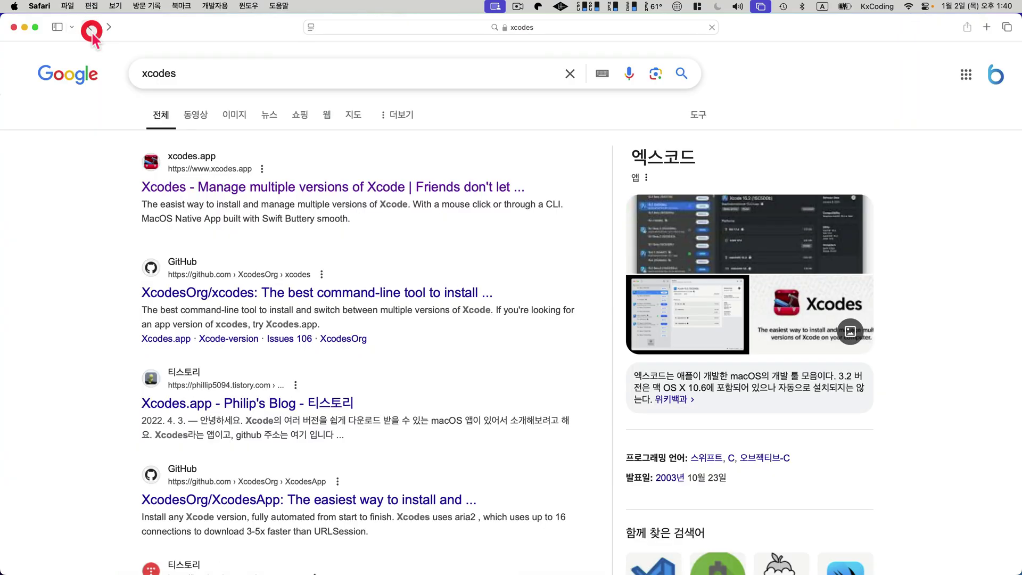
pyautogui.click(90, 26)
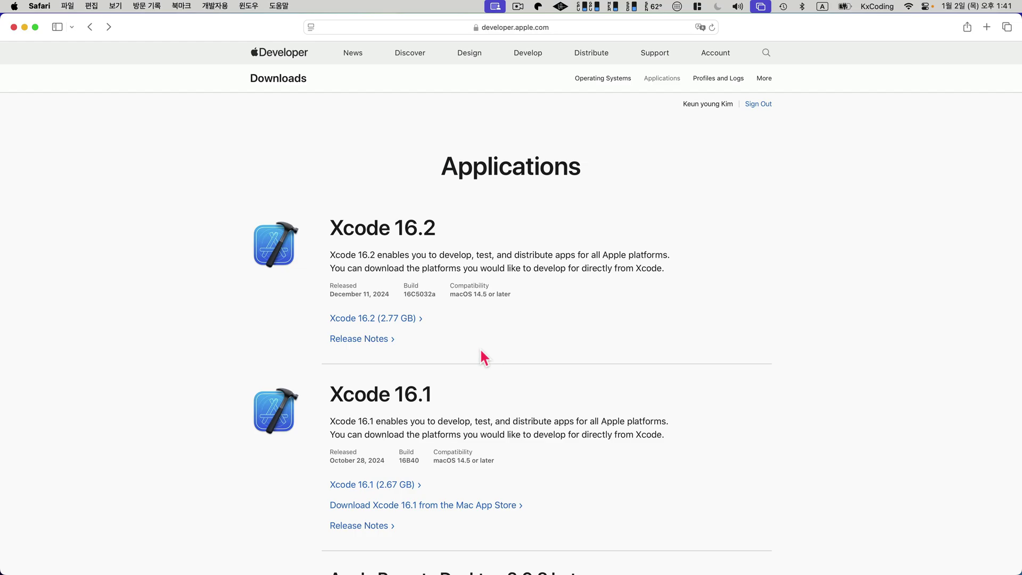
# Switch back to the Xcodes app window with the Xcode 16.2 details.
pyautogui.hotkey('ctrl', 'Up')
pyautogui.click(647, 275)
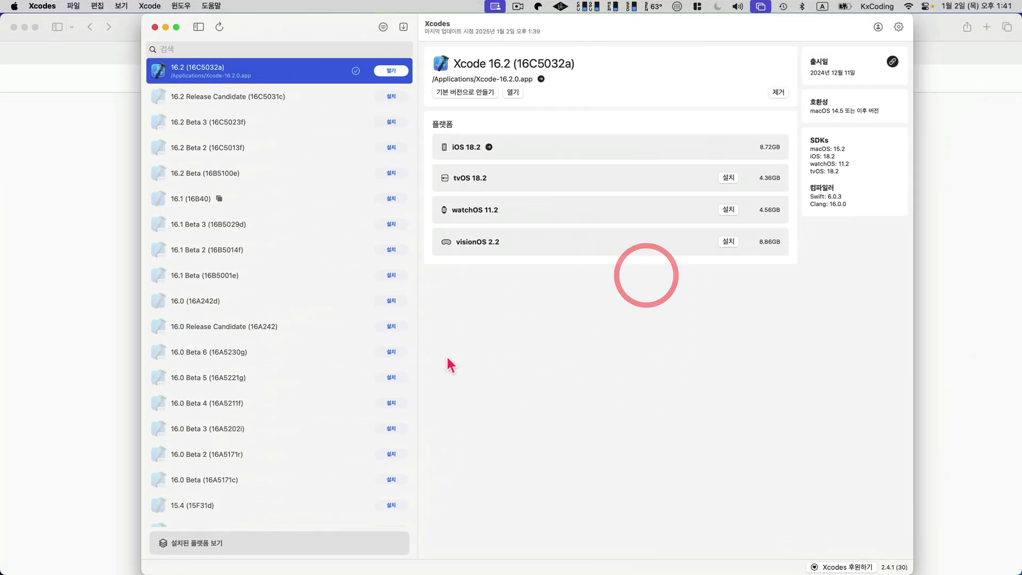